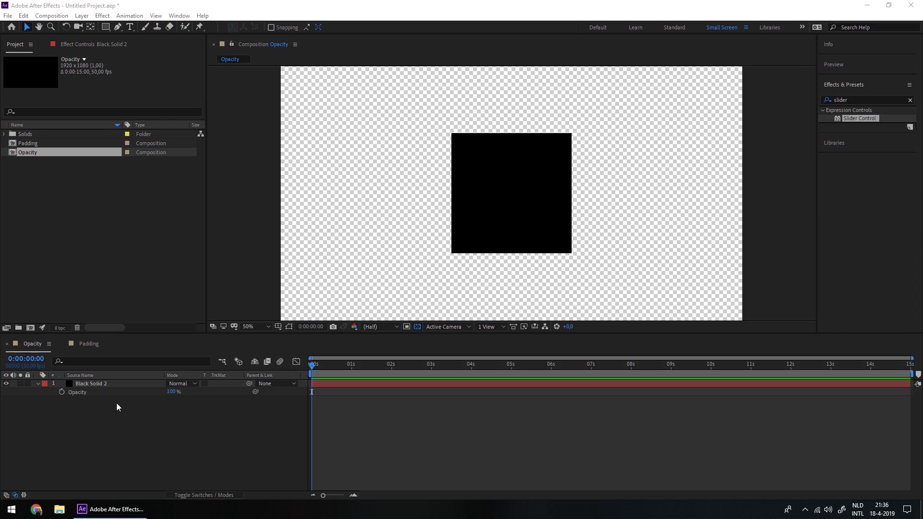
Find the Slider Control effect by searching for slider and apply it to the Black Solid 2 layer.
{"action": "left_click", "coordinate": [100, 385]}
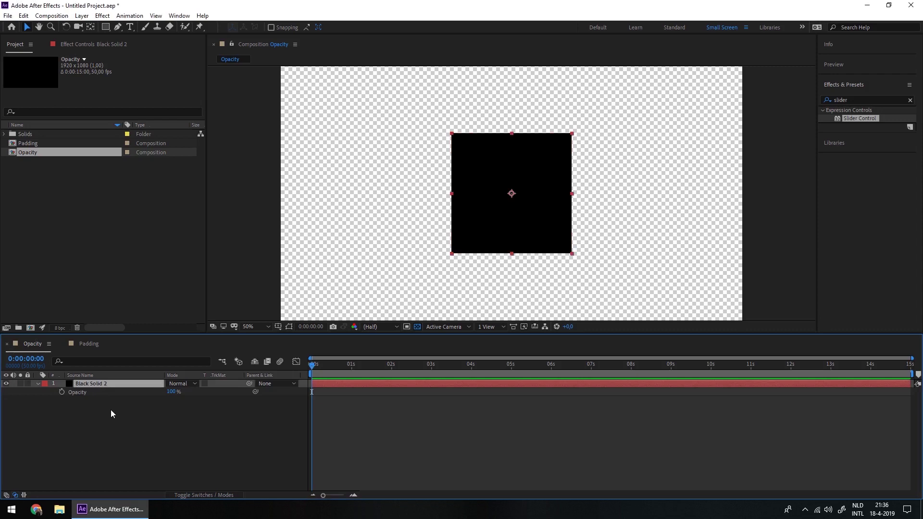
{"action": "left_click", "coordinate": [98, 45]}
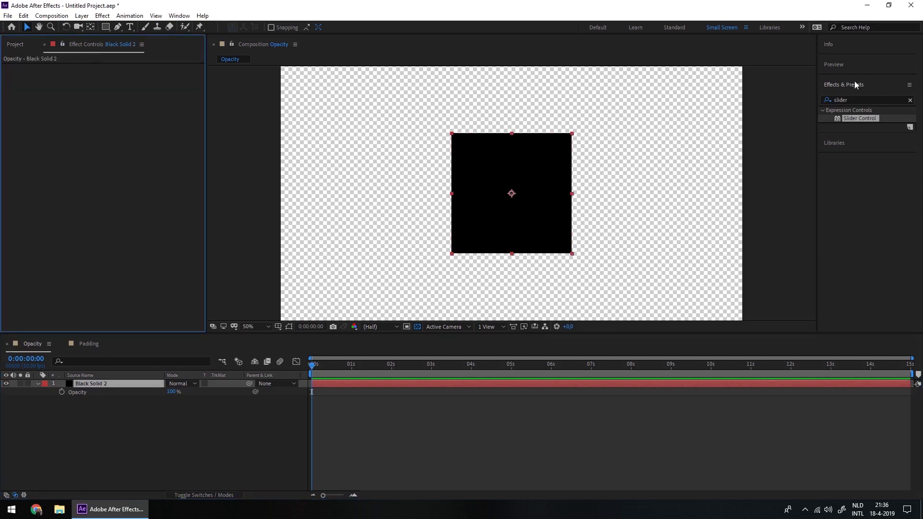
{"action": "left_click", "coordinate": [845, 100]}
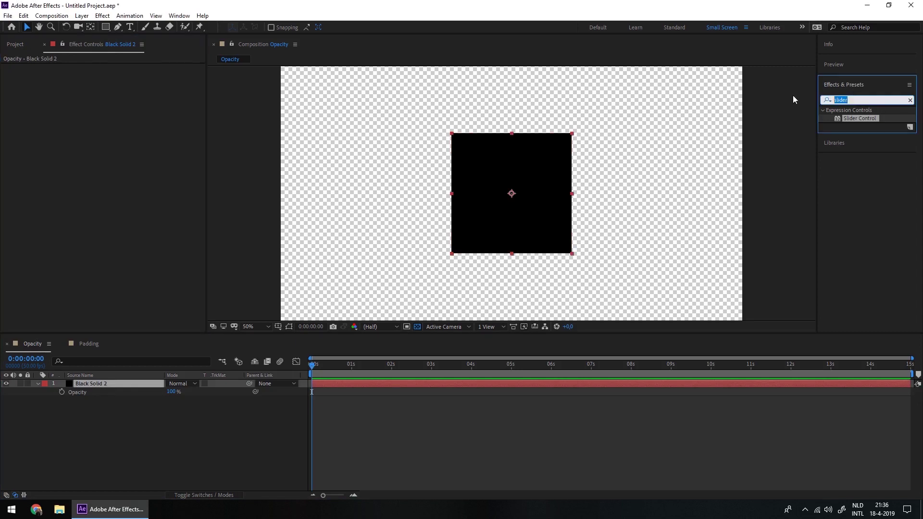
{"action": "key", "text": "BackSpace"}
{"action": "type", "text": "slider"}
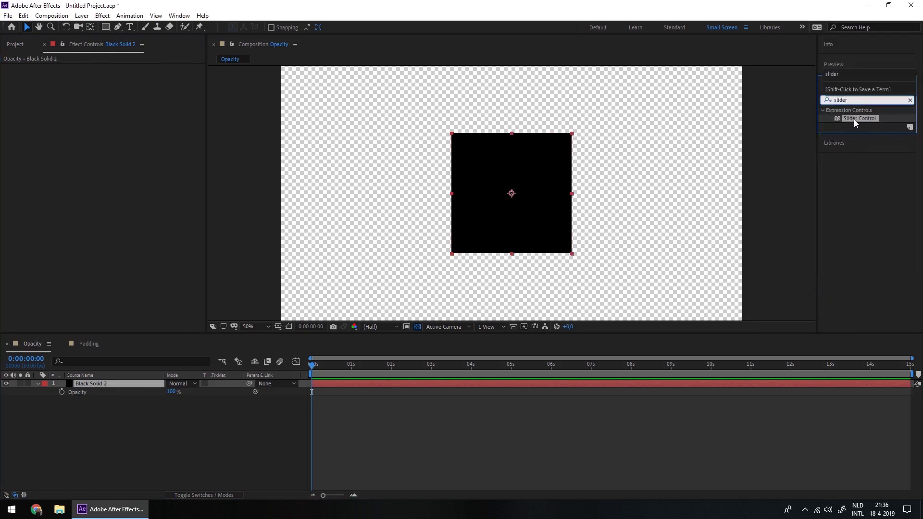
{"action": "left_click_drag", "start_coordinate": [853, 120], "coordinate": [70, 107]}
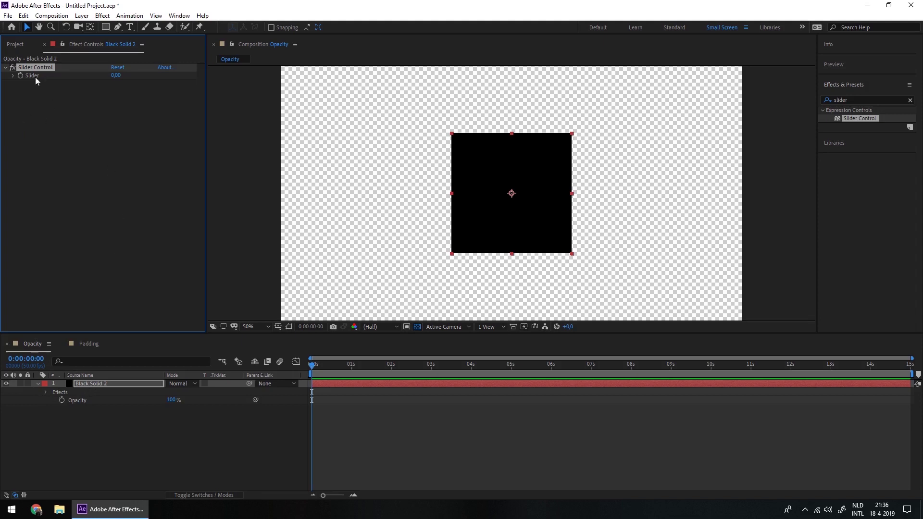
Add an expression to the opacity of Black Solid 2 that links it to the Slider Control's Slider property.
{"action": "left_click", "coordinate": [62, 401], "text": "alt"}
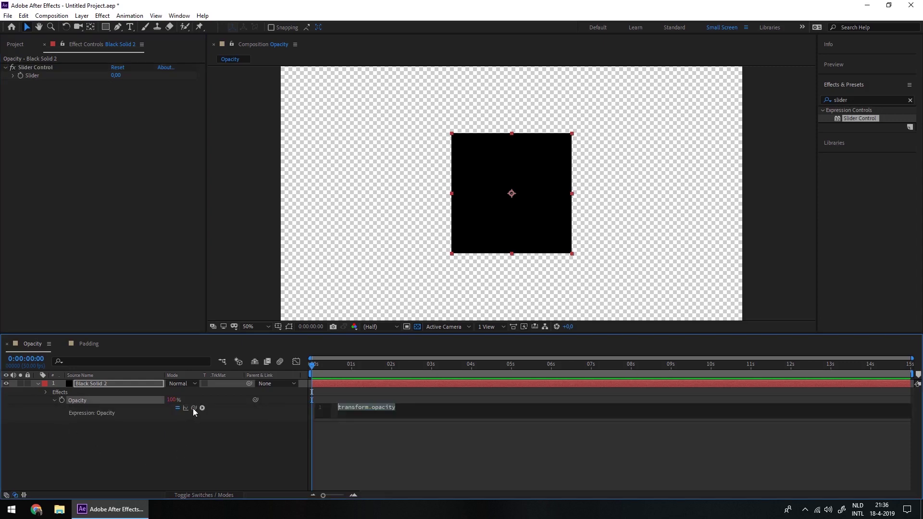
{"action": "left_click_drag", "start_coordinate": [193, 408], "coordinate": [33, 76]}
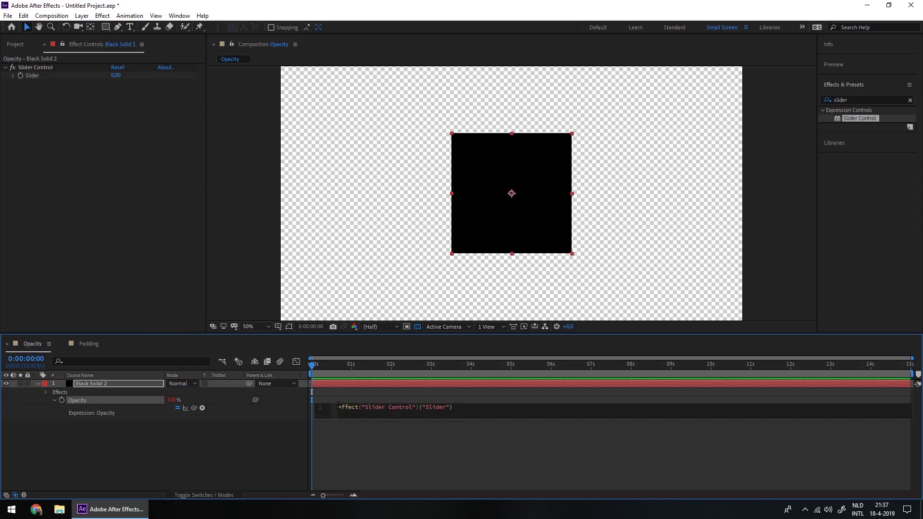
{"action": "left_click_drag", "start_coordinate": [338, 407], "coordinate": [454, 407]}
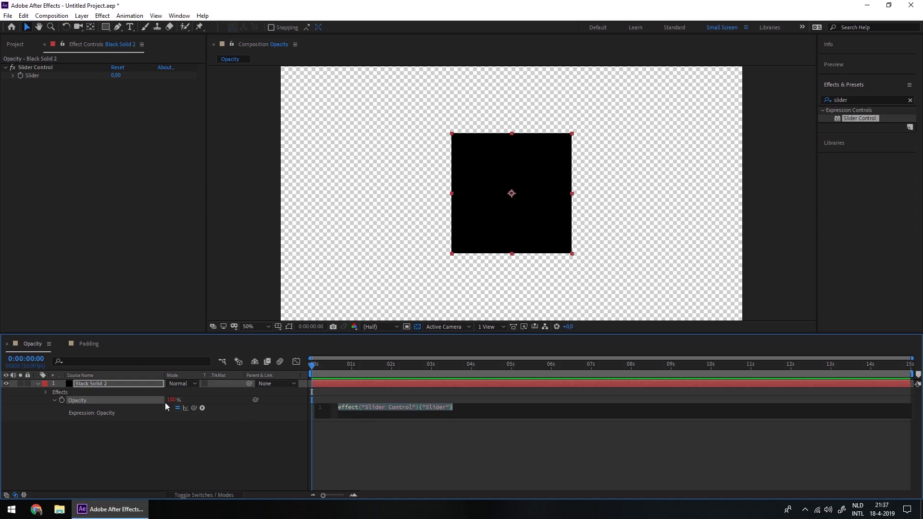
{"action": "left_click", "coordinate": [457, 407]}
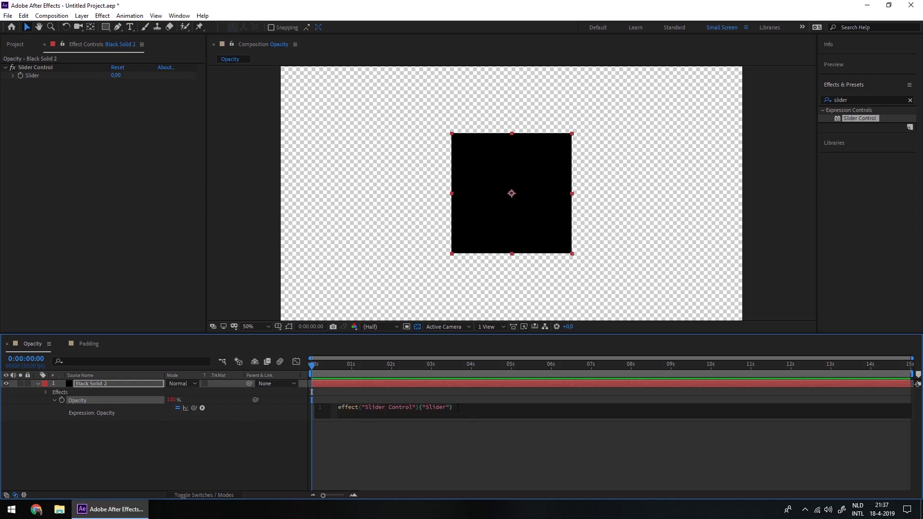
{"action": "key", "text": "Return"}
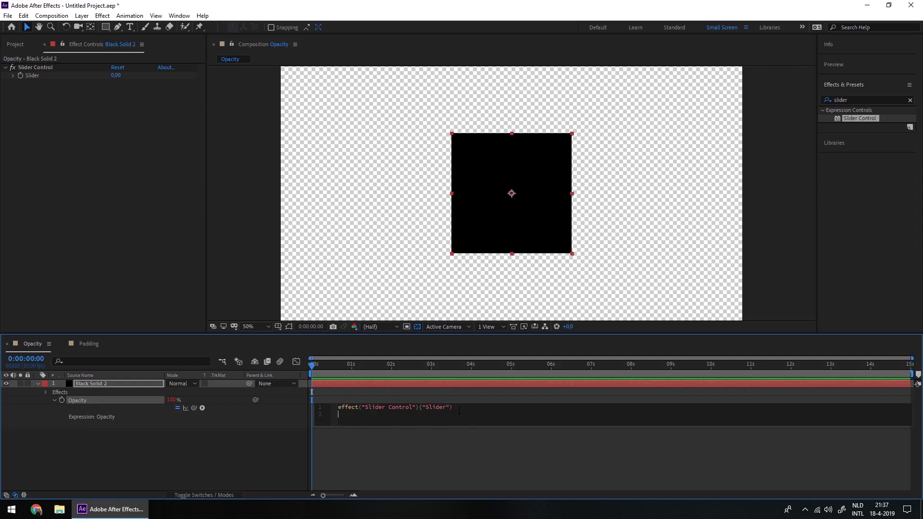
{"action": "left_click", "coordinate": [402, 446]}
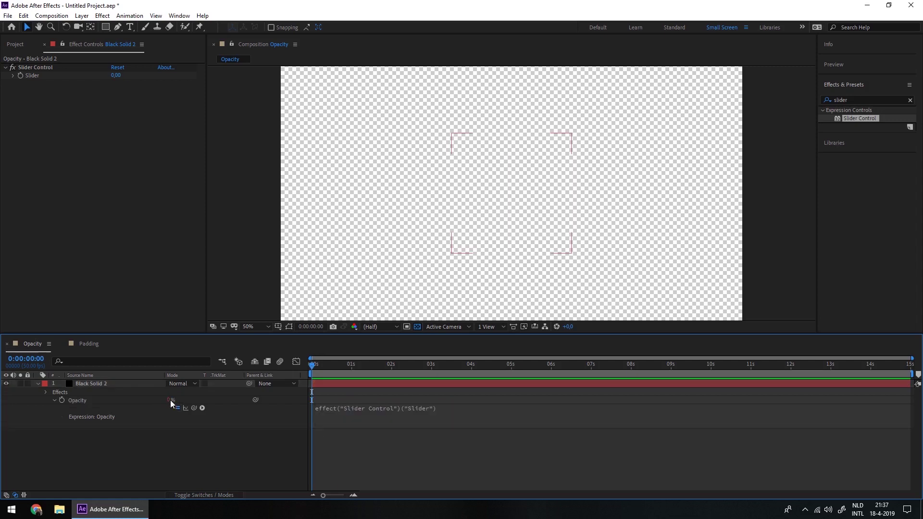
Set the Slider Control's Slider value to 100.
{"action": "left_click", "coordinate": [117, 75]}
{"action": "left_click", "coordinate": [117, 75]}
{"action": "type", "text": "10"}
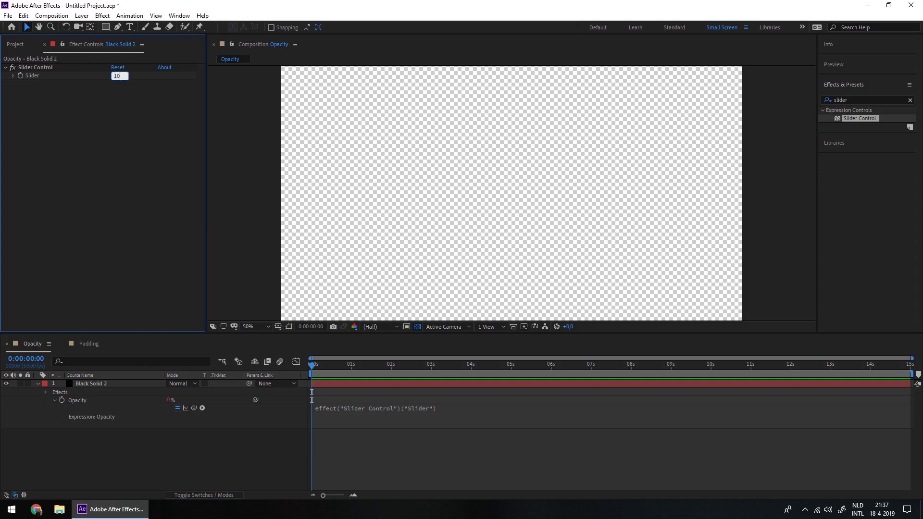
{"action": "key", "text": "Return"}
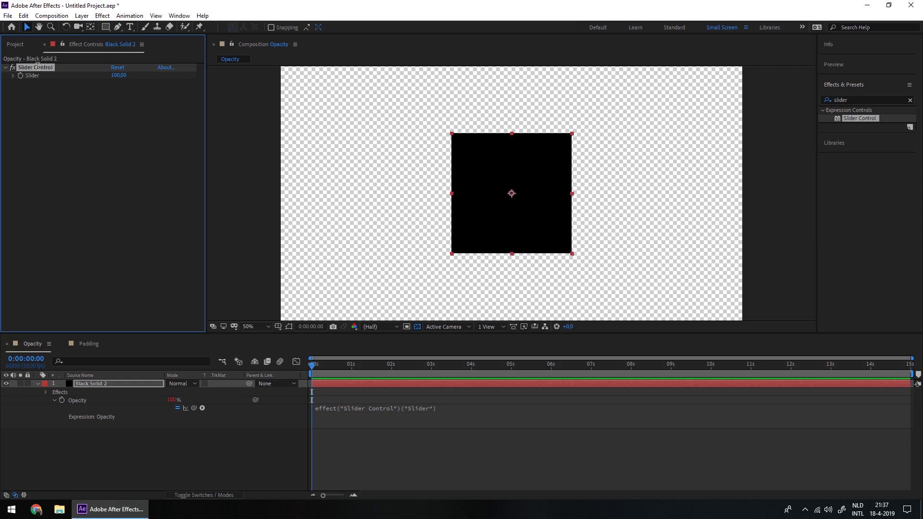
Rename the Slider Control effect to Opacity and open the opacity expression to check its reference.
{"action": "key", "text": "Return"}
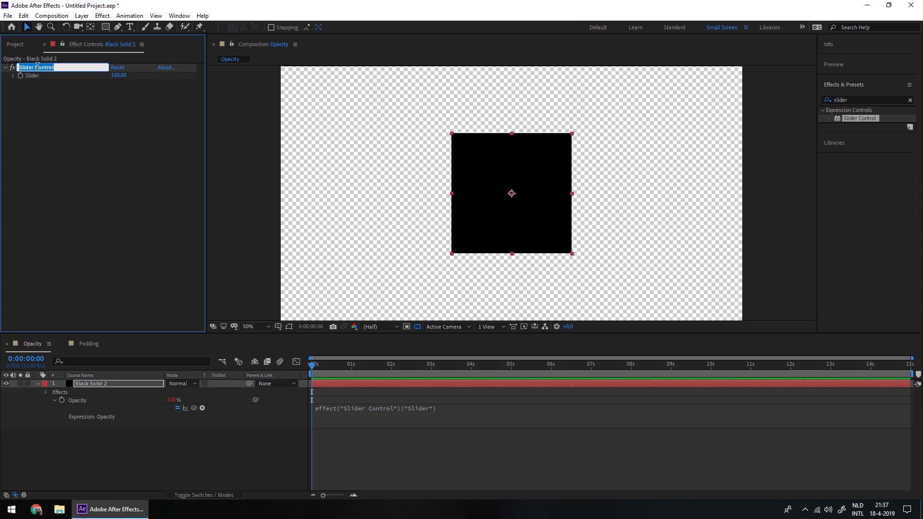
{"action": "type", "text": "Opacity"}
{"action": "key", "text": "Return"}
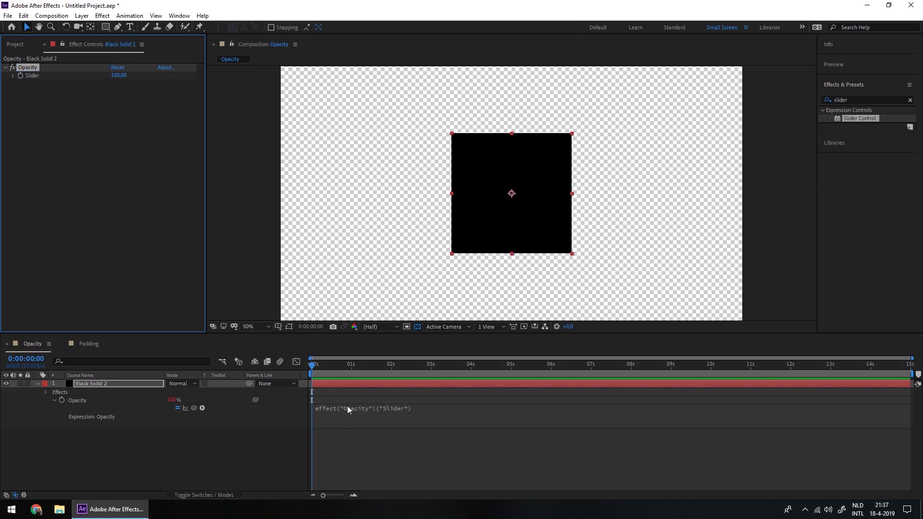
{"action": "left_click", "coordinate": [401, 414]}
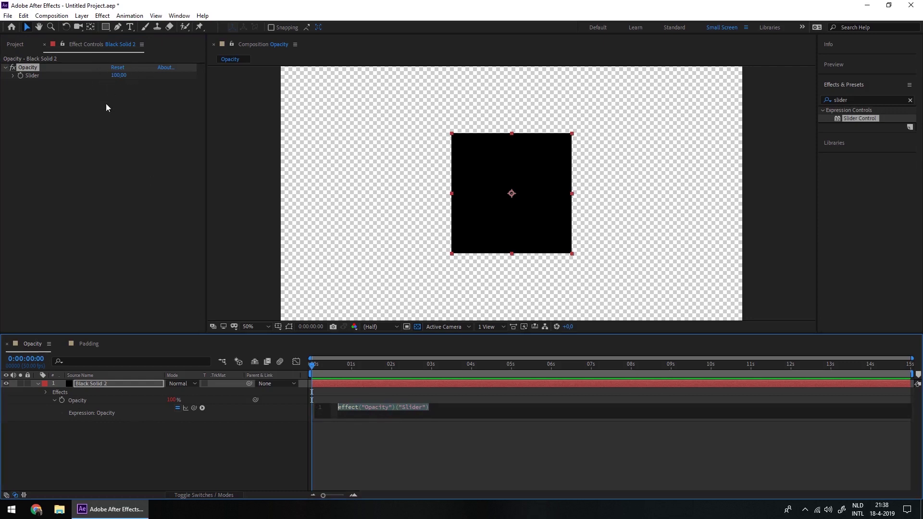
Try lowering the Opacity effect's slider to 57 and undo the change.
{"action": "left_click", "coordinate": [119, 77]}
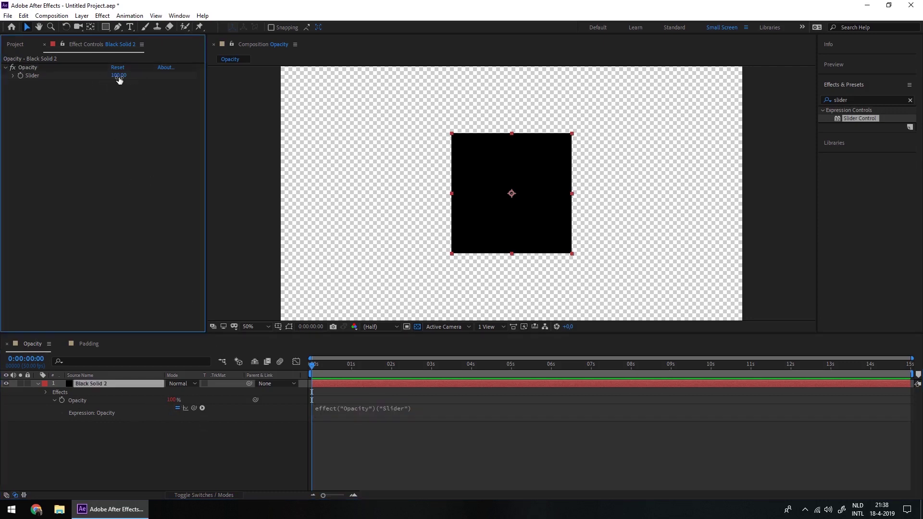
{"action": "left_click_drag", "start_coordinate": [119, 78], "coordinate": [103, 81]}
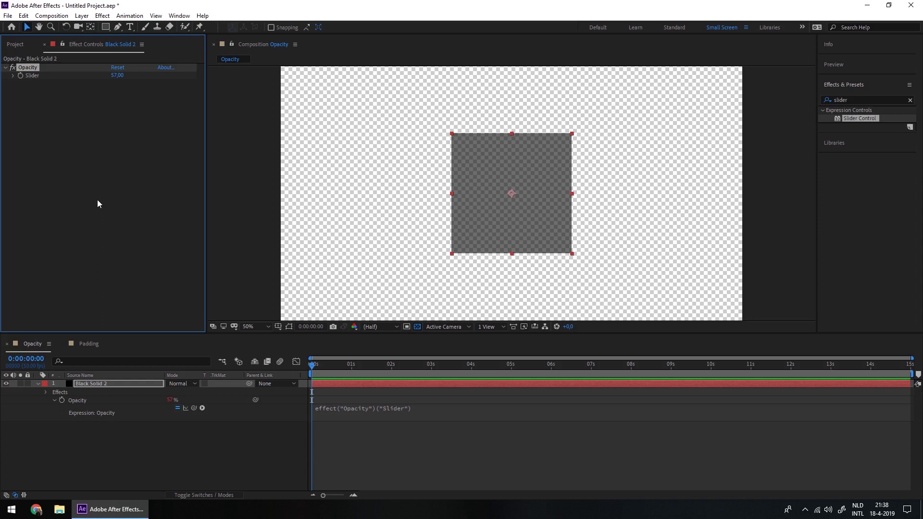
{"action": "key", "text": "ctrl+z"}
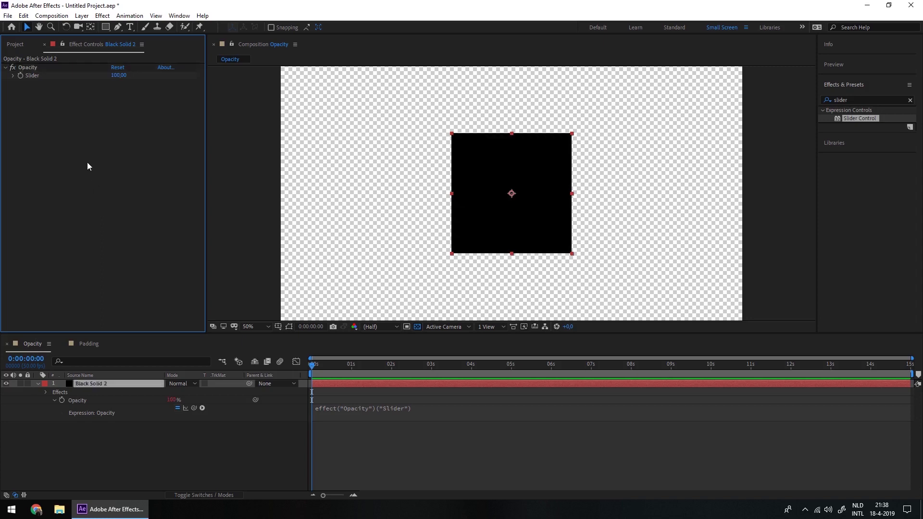
Keyframe the Opacity effect's slider at 100 at 0:00:00:00 and at 0 at 0:00:01:10.
{"action": "left_click", "coordinate": [33, 67]}
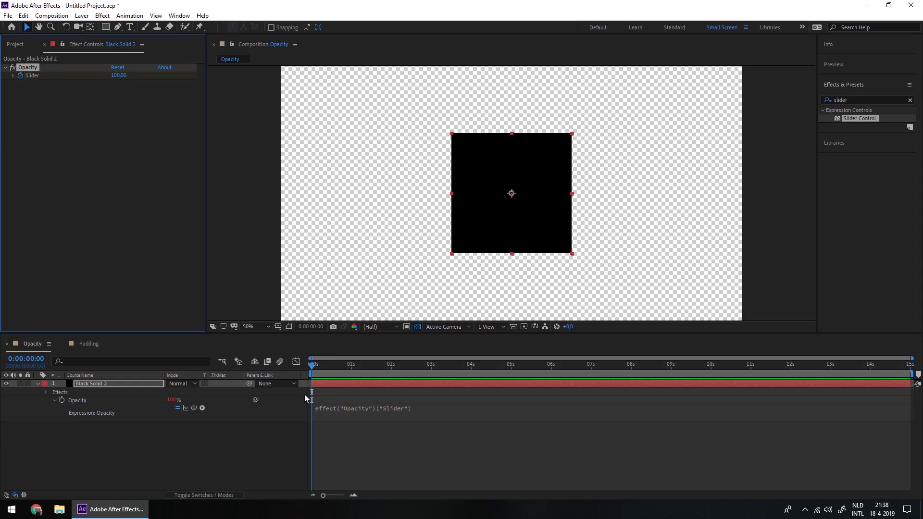
{"action": "key", "text": "u"}
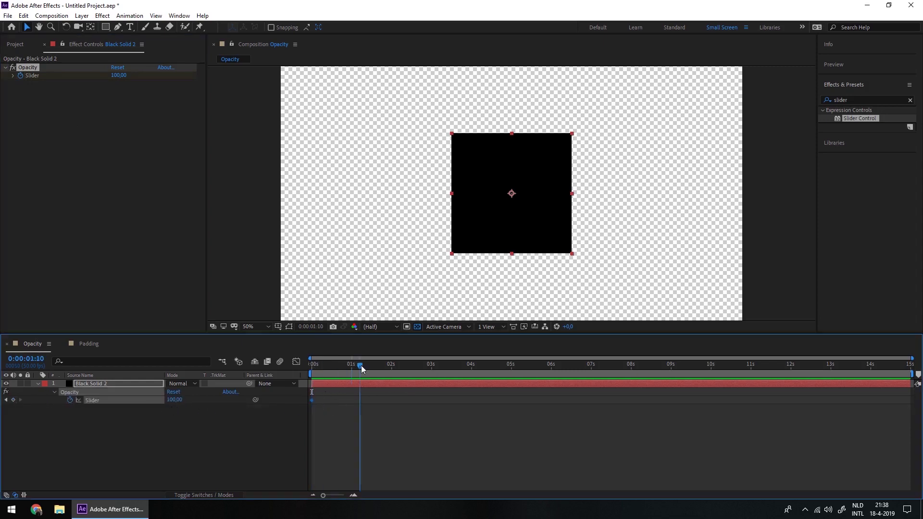
{"action": "left_click_drag", "start_coordinate": [313, 364], "coordinate": [360, 365]}
{"action": "left_click", "coordinate": [118, 75]}
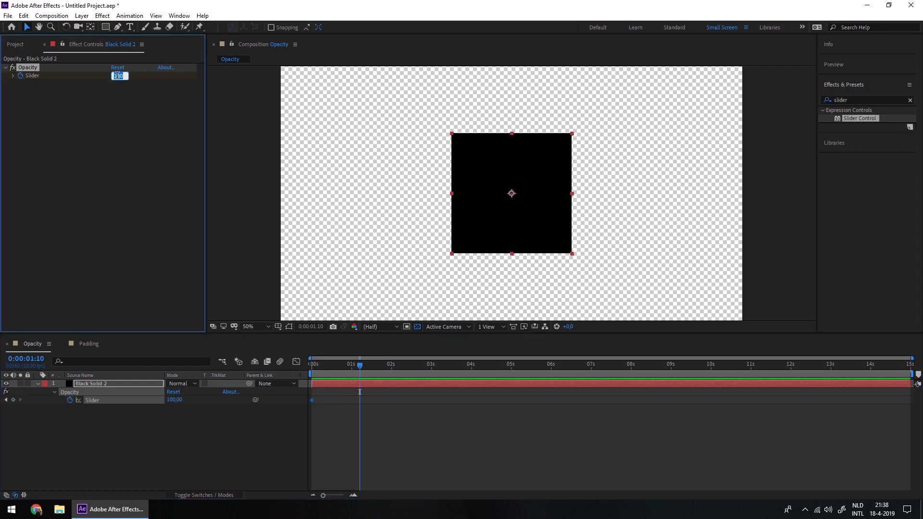
{"action": "type", "text": "0"}
{"action": "key", "text": "Return"}
{"action": "left_click_drag", "start_coordinate": [375, 392], "coordinate": [296, 416]}
{"action": "left_click", "coordinate": [298, 435]}
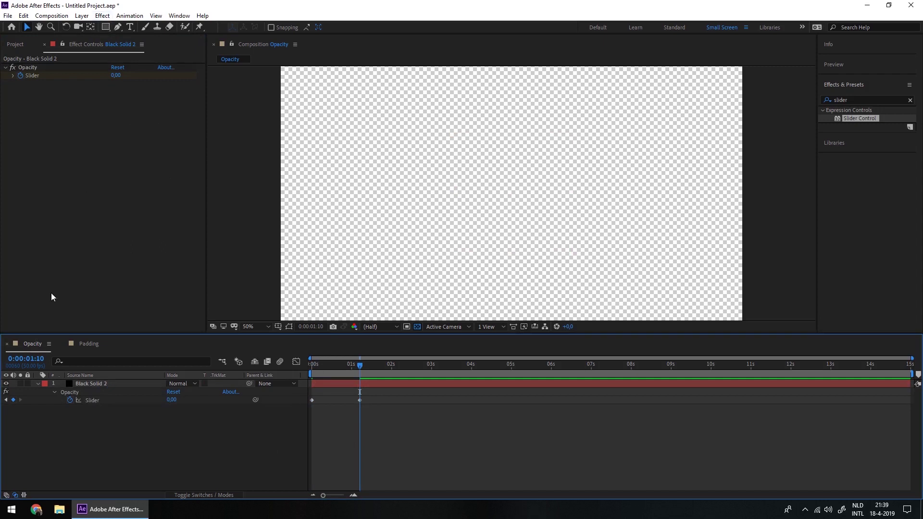
In the Padding composition, duplicate the Blue box layer and place the duplicate below the original.
{"action": "left_click", "coordinate": [90, 343]}
{"action": "left_click", "coordinate": [114, 413]}
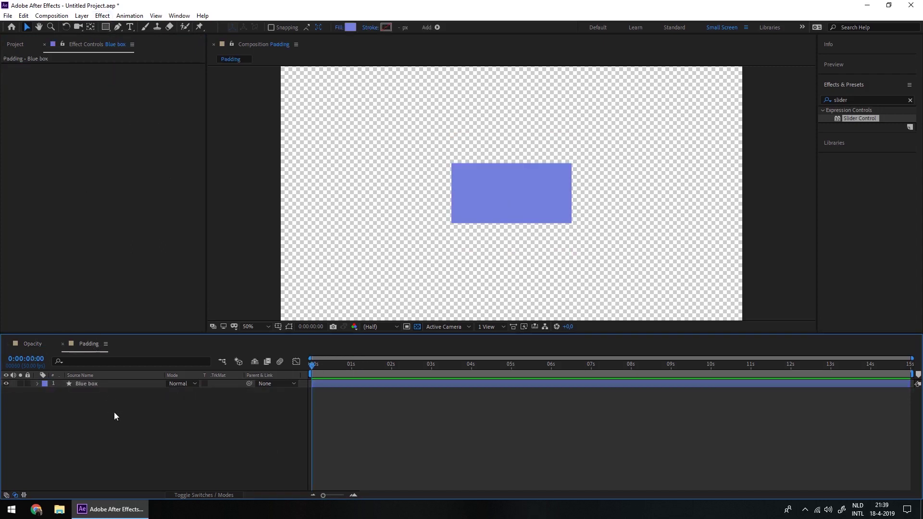
{"action": "left_click", "coordinate": [102, 385]}
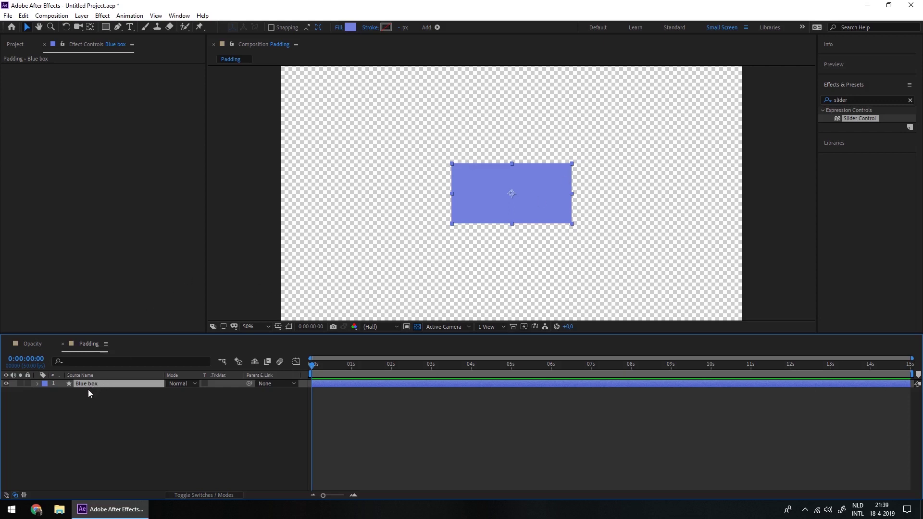
{"action": "key", "text": "ctrl+d"}
{"action": "left_click_drag", "start_coordinate": [94, 382], "coordinate": [99, 413]}
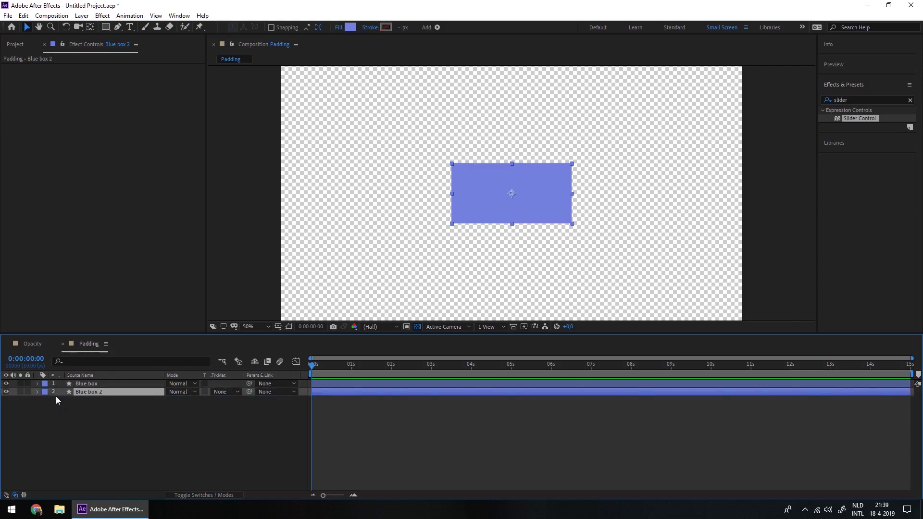
Expand the contents of Blue box 2 to show the properties of Rectangle 1.
{"action": "left_click", "coordinate": [37, 391]}
{"action": "left_click", "coordinate": [45, 401]}
{"action": "left_click", "coordinate": [54, 408]}
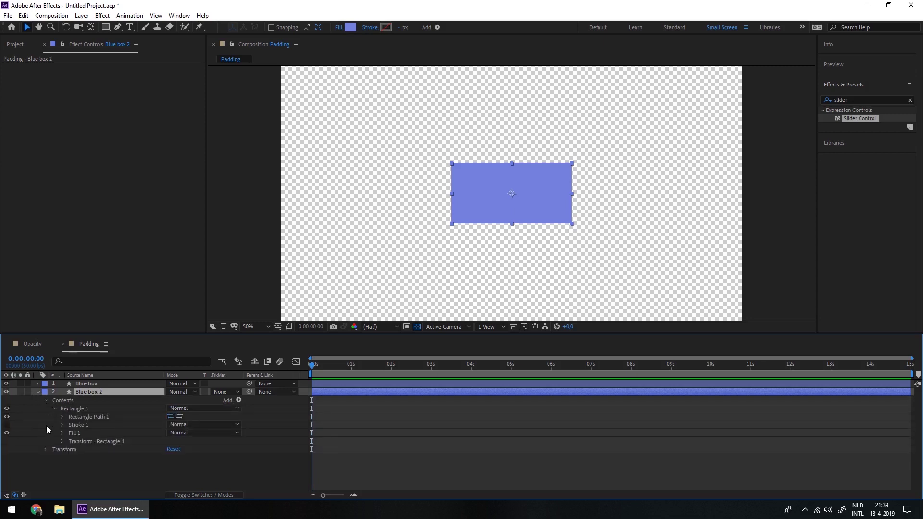
Try adjusting the scale of Blue box 2 in its transform properties and undo the change.
{"action": "left_click", "coordinate": [45, 449]}
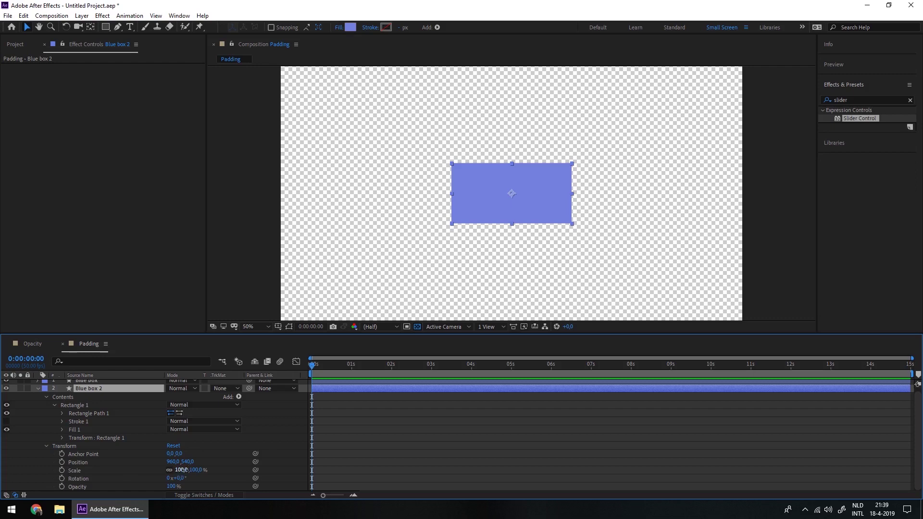
{"action": "left_click_drag", "start_coordinate": [181, 470], "coordinate": [192, 470]}
{"action": "key", "text": "ctrl+z"}
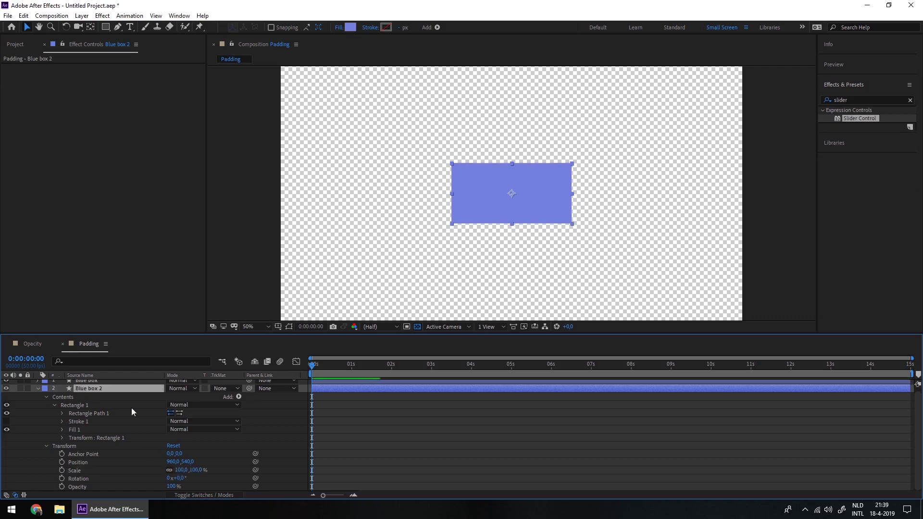
{"action": "scroll", "coordinate": [73, 414], "scroll_direction": "up", "scroll_amount": 1}
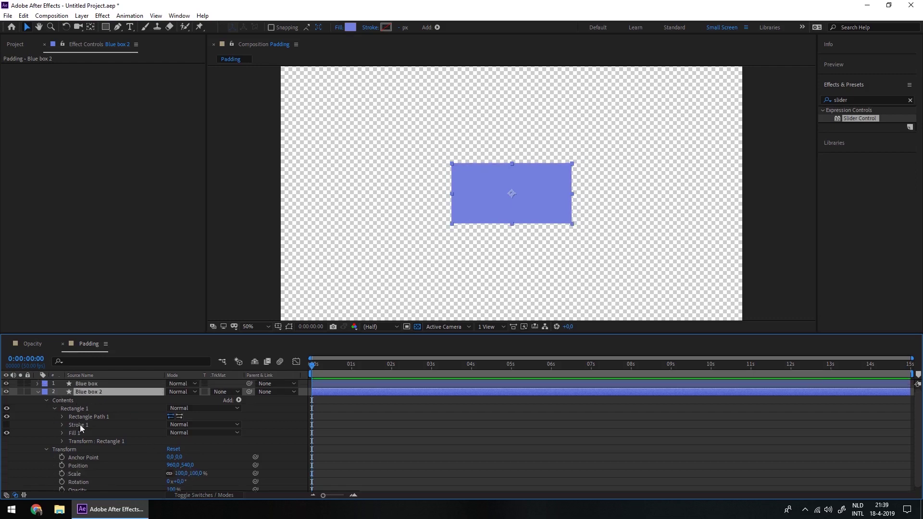
Expand Rectangle Path 1 and Fill 1 of Blue box 2 and set the fill color to black (000000).
{"action": "left_click", "coordinate": [63, 417]}
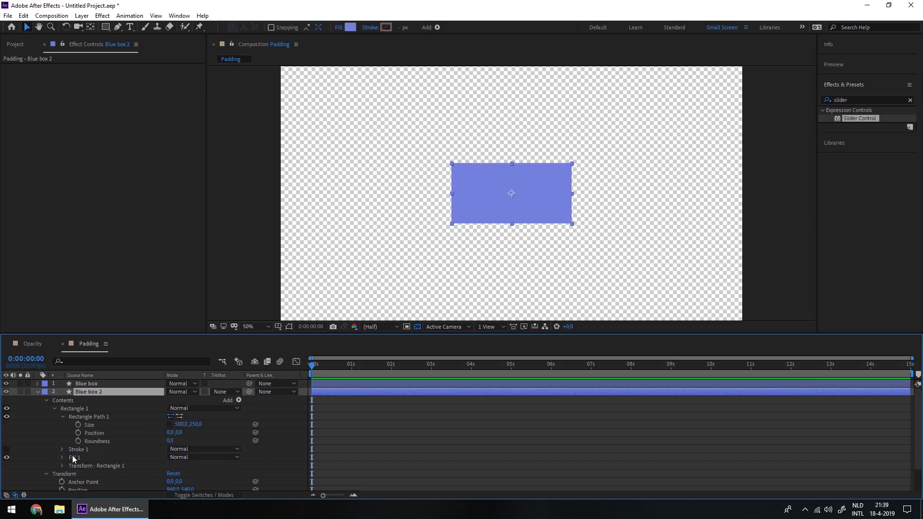
{"action": "left_click", "coordinate": [62, 457]}
{"action": "scroll", "coordinate": [114, 457], "scroll_direction": "down", "scroll_amount": 1}
{"action": "left_click", "coordinate": [171, 470]}
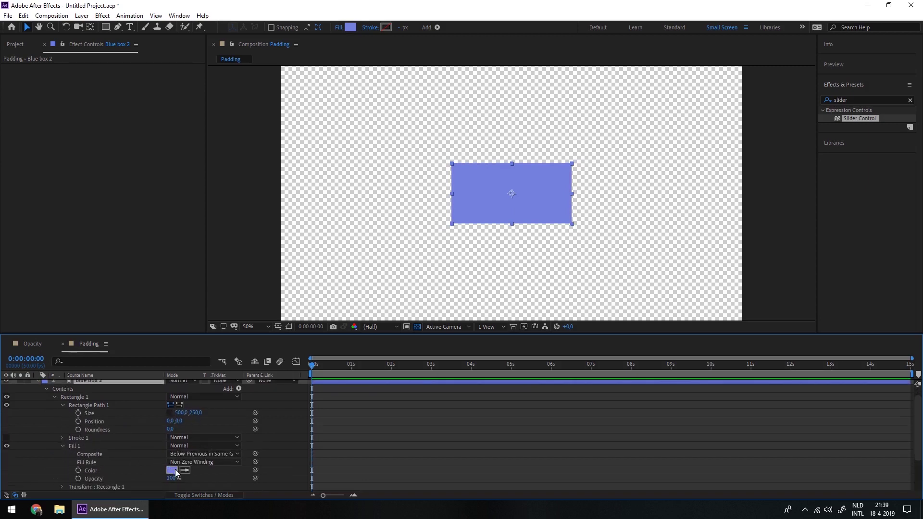
{"action": "left_click_drag", "start_coordinate": [434, 284], "coordinate": [331, 161]}
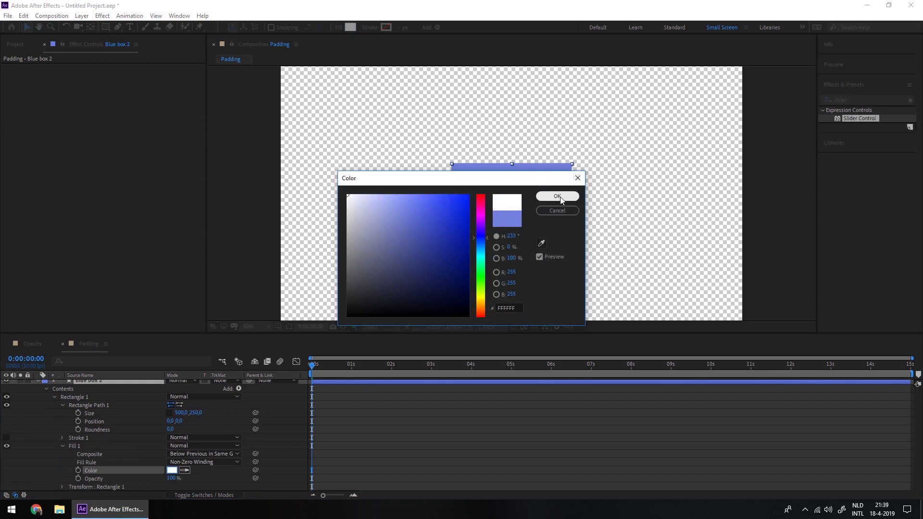
{"action": "left_click_drag", "start_coordinate": [456, 225], "coordinate": [500, 324]}
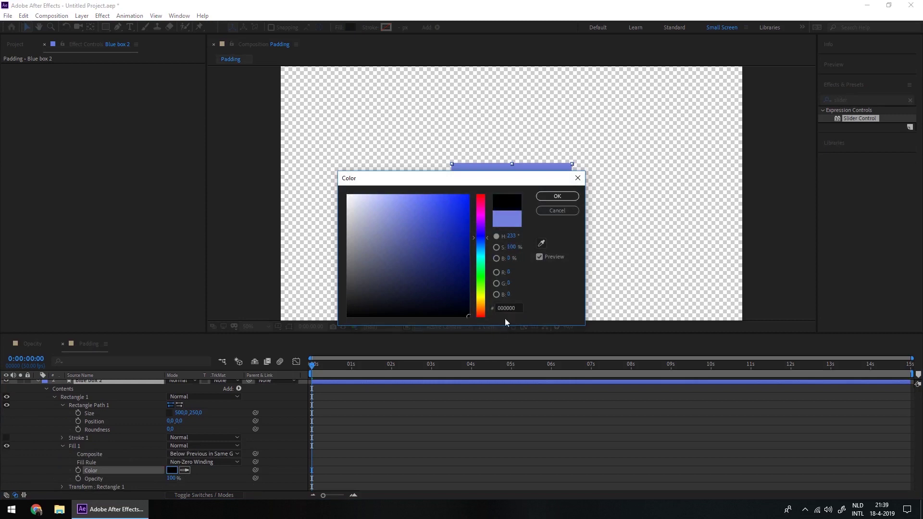
{"action": "left_click", "coordinate": [557, 196]}
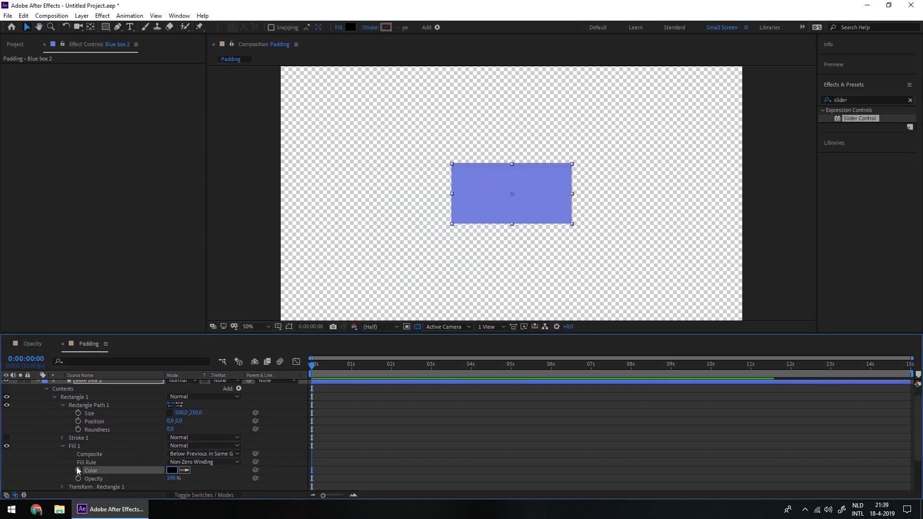
Try scaling Blue box 2 up to 122% in its layer transform and undo the change.
{"action": "scroll", "coordinate": [57, 416], "scroll_direction": "down", "scroll_amount": 1}
{"action": "scroll", "coordinate": [57, 416], "scroll_direction": "down", "scroll_amount": 3}
{"action": "scroll", "coordinate": [120, 456], "scroll_direction": "down", "scroll_amount": 2}
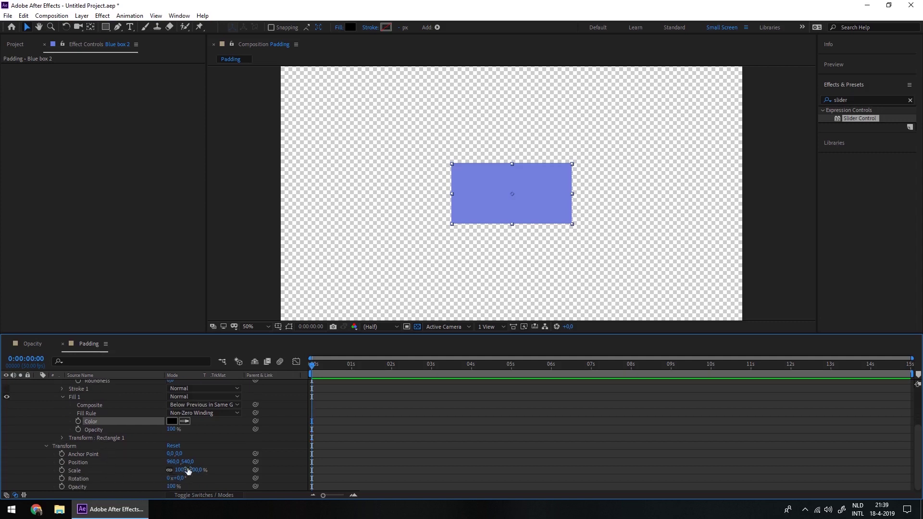
{"action": "left_click_drag", "start_coordinate": [182, 472], "coordinate": [194, 470]}
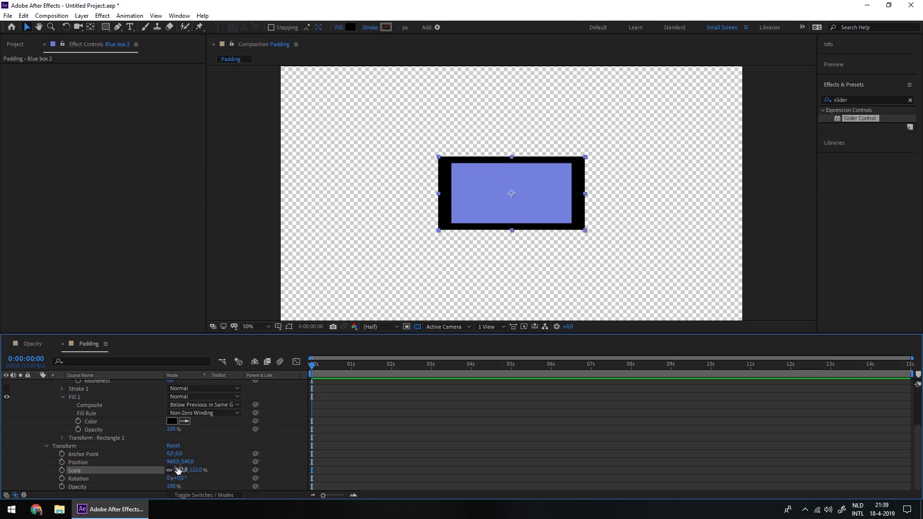
{"action": "key", "text": "ctrl+z"}
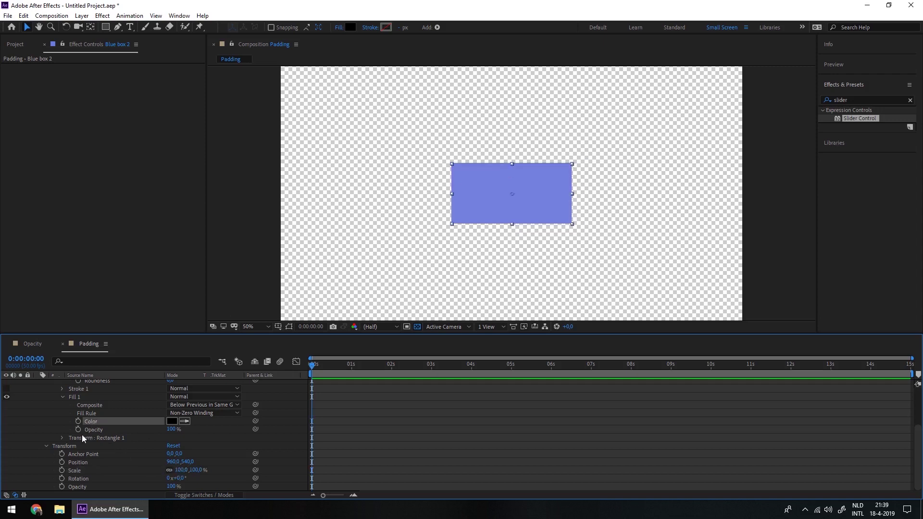
Try a Rectangle Path 1 size of 520 by 270 on Blue box 2 and undo both size changes.
{"action": "scroll", "coordinate": [68, 420], "scroll_direction": "up", "scroll_amount": 1}
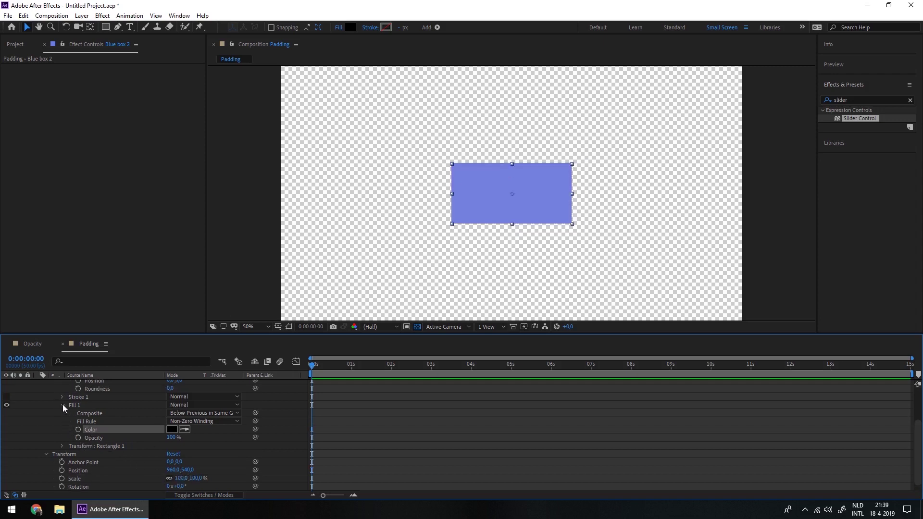
{"action": "scroll", "coordinate": [67, 413], "scroll_direction": "up", "scroll_amount": 4}
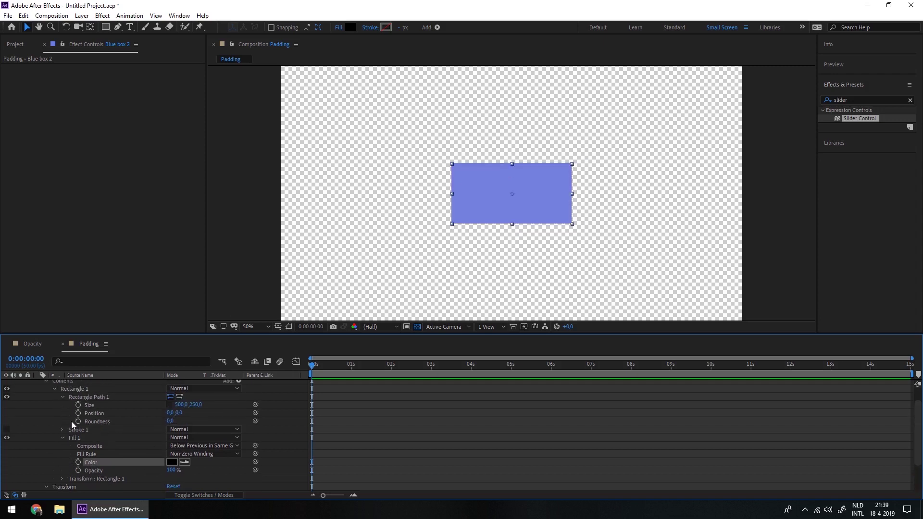
{"action": "left_click", "coordinate": [179, 406]}
{"action": "type", "text": "520"}
{"action": "key", "text": "Return"}
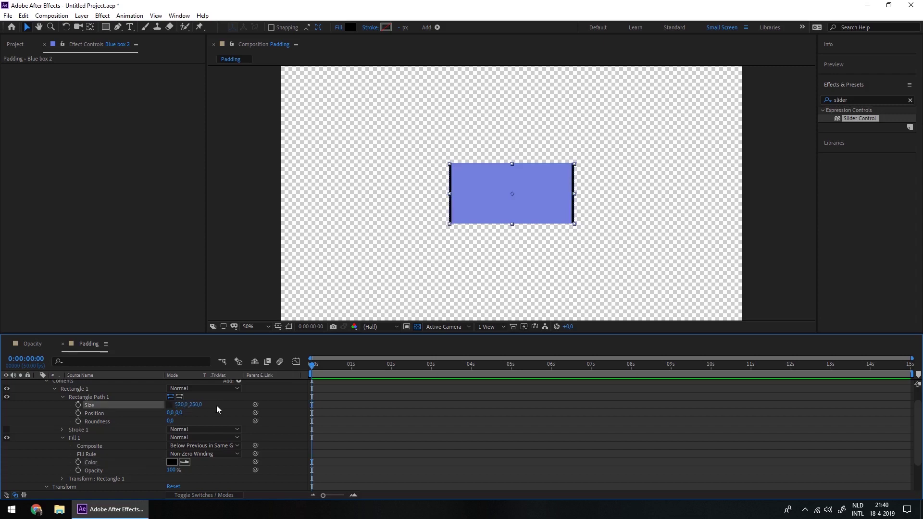
{"action": "left_click", "coordinate": [198, 404]}
{"action": "type", "text": "270"}
{"action": "key", "text": "Return"}
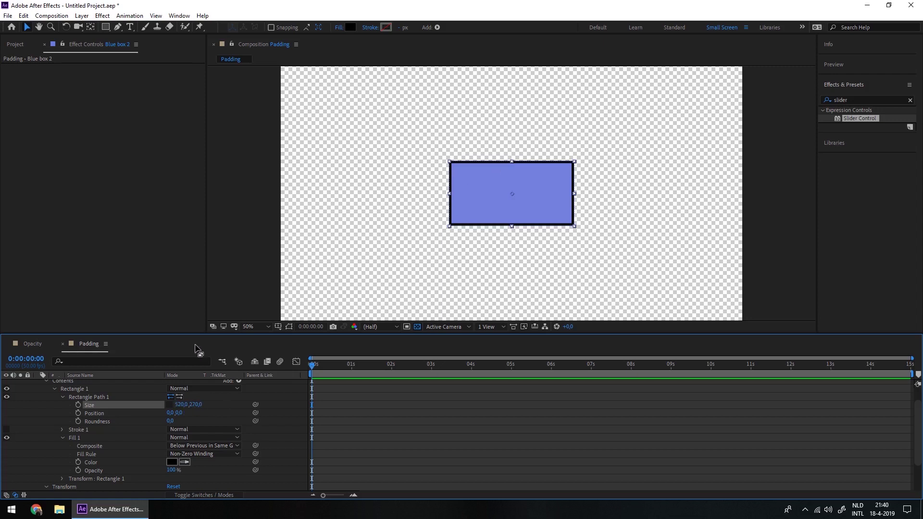
{"action": "left_click_drag", "start_coordinate": [196, 404], "coordinate": [188, 419]}
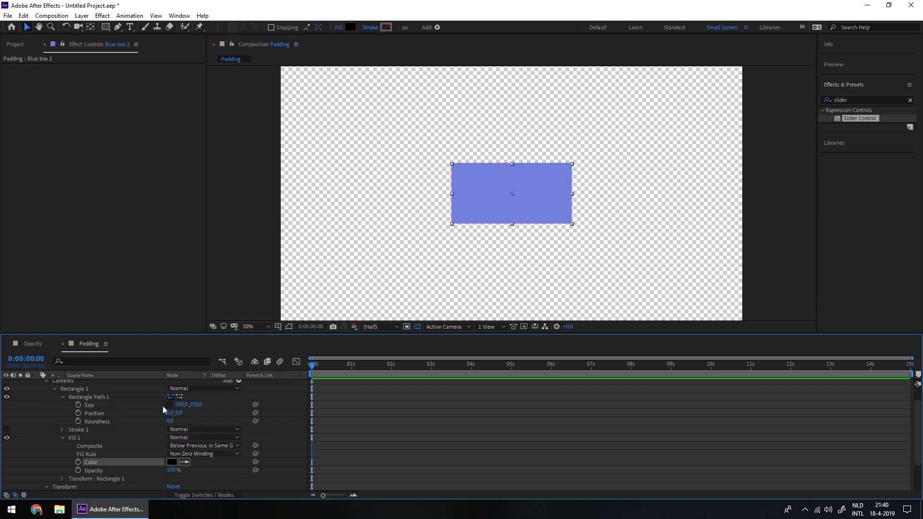
Apply a Slider Control effect to the Blue box 2 layer and set its slider to 20.
{"action": "left_click", "coordinate": [99, 406]}
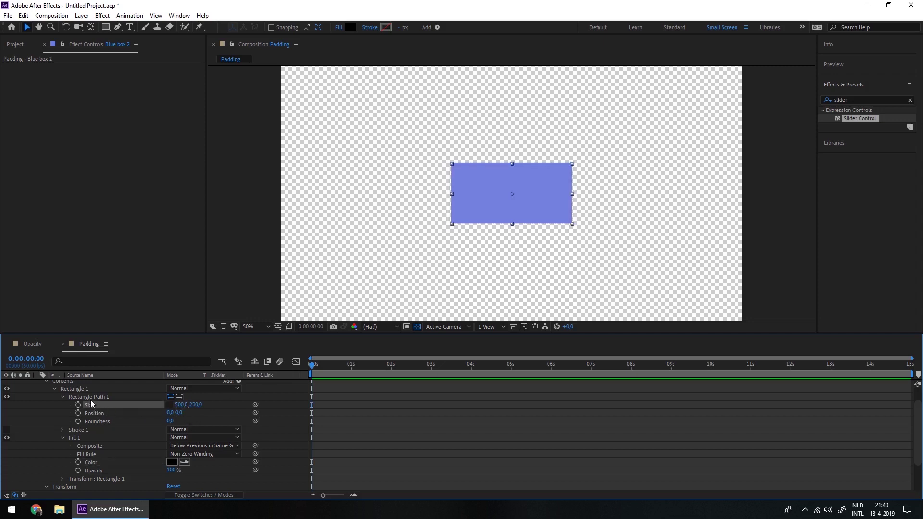
{"action": "scroll", "coordinate": [90, 399], "scroll_direction": "up", "scroll_amount": 1}
{"action": "left_click", "coordinate": [91, 390]}
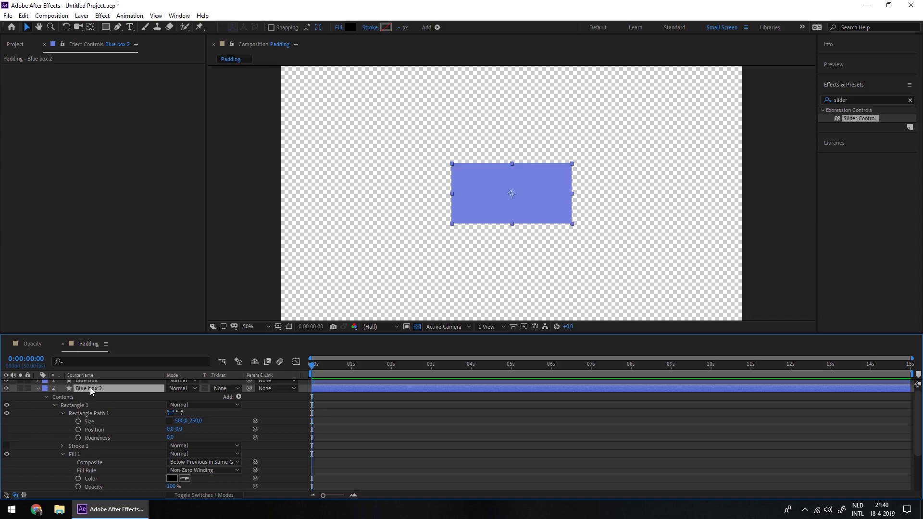
{"action": "left_click_drag", "start_coordinate": [857, 120], "coordinate": [111, 133]}
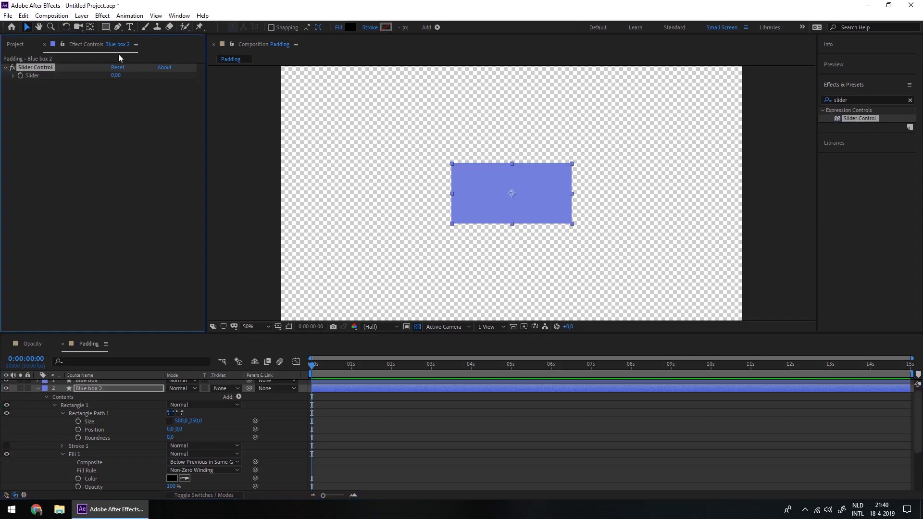
{"action": "left_click", "coordinate": [115, 75]}
{"action": "type", "text": "20"}
{"action": "key", "text": "Return"}
Add an expression to the Size of Rectangle Path 1, replace the default text with [x,y] and insert an empty line above it.
{"action": "left_click", "coordinate": [78, 421], "text": "alt"}
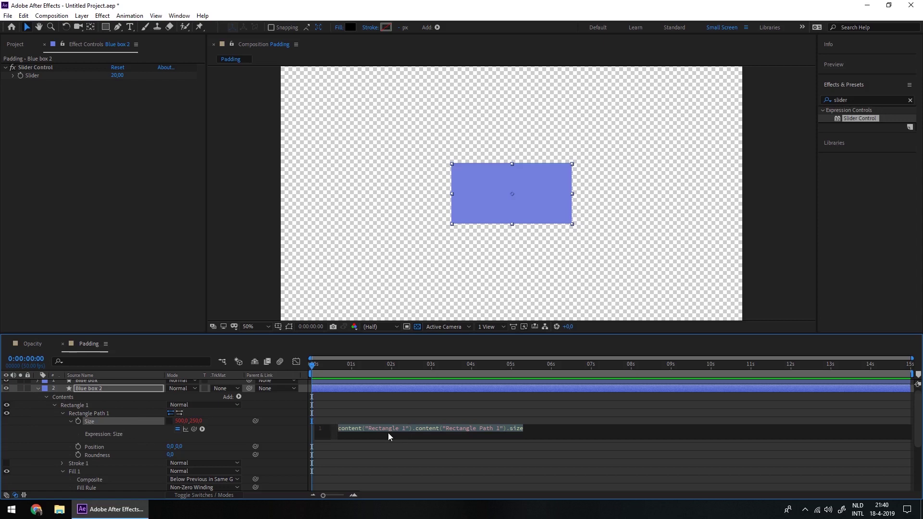
{"action": "key", "text": "BackSpace"}
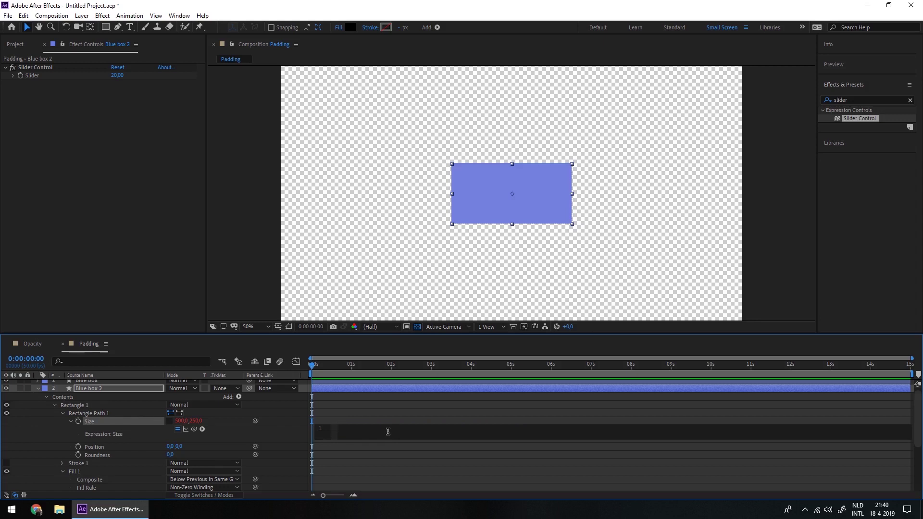
{"action": "type", "text": "[]"}
{"action": "type", "text": "x,y"}
{"action": "key", "text": "Left"}
{"action": "key", "text": "Home"}
{"action": "key", "text": "Return"}
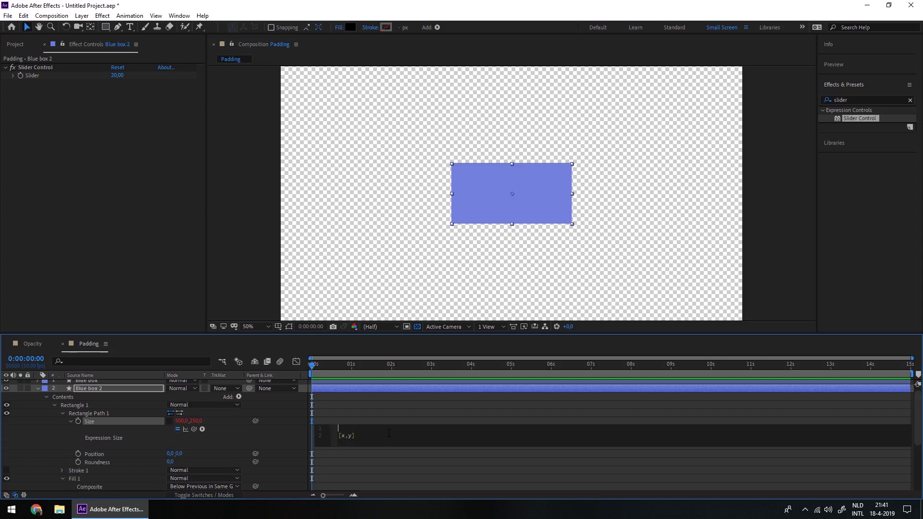
Define x in the expression as the rectangle's size[0] plus effect("Slider Control")("Slider"), linking both references and ending the line with a semicolon.
{"action": "type", "text": "x="}
{"action": "left_click_drag", "start_coordinate": [194, 429], "coordinate": [181, 422]}
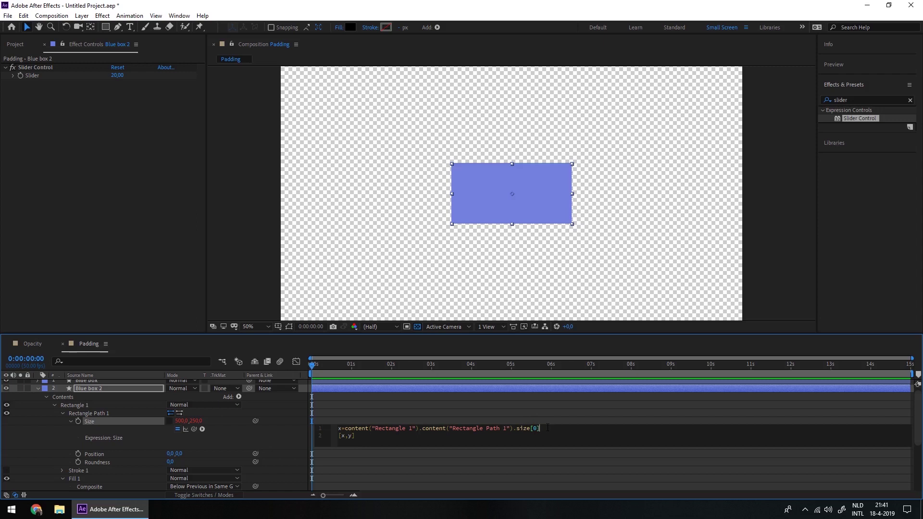
{"action": "type", "text": "+"}
{"action": "left_click_drag", "start_coordinate": [194, 429], "coordinate": [29, 75]}
{"action": "key", "text": "Return"}
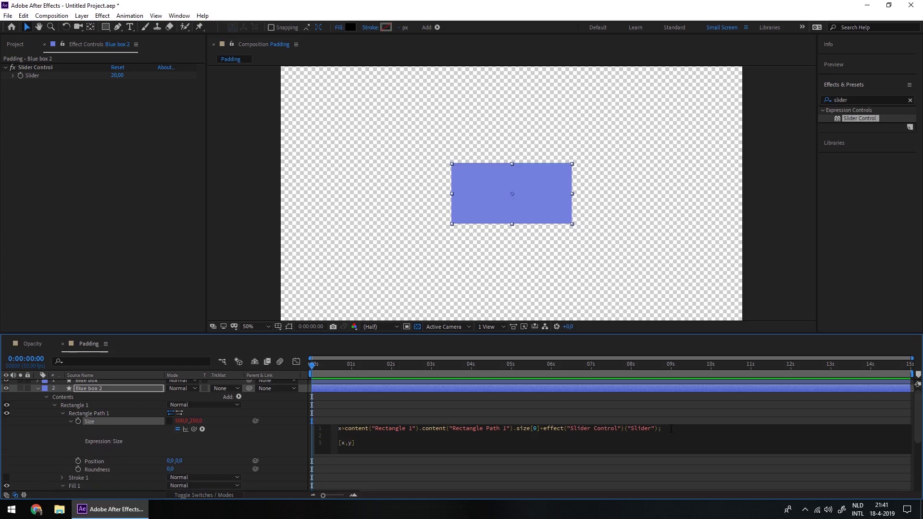
Define y in the expression as the rectangle's size[1] plus effect("Slider Control")("Slider"), ending the line with a semicolon.
{"action": "type", "text": "y="}
{"action": "left_click_drag", "start_coordinate": [193, 429], "coordinate": [195, 421]}
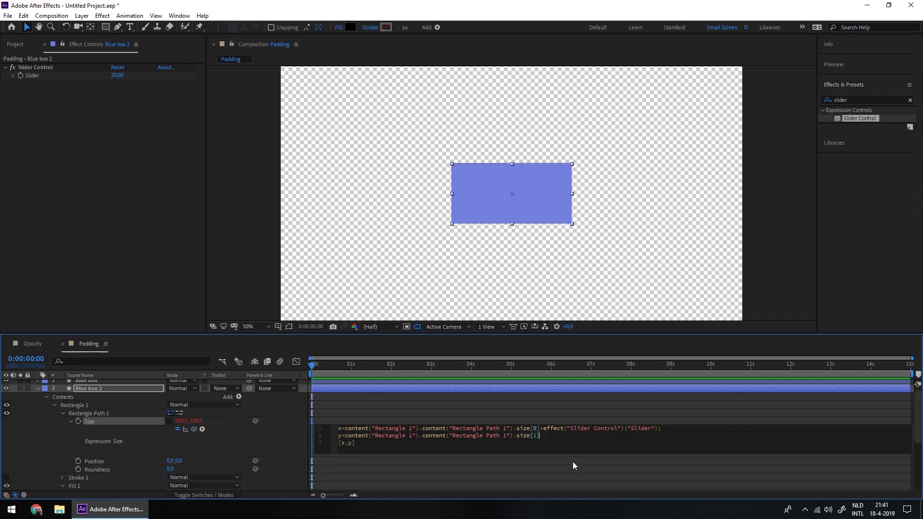
{"action": "type", "text": "+"}
{"action": "left_click_drag", "start_coordinate": [193, 429], "coordinate": [38, 76]}
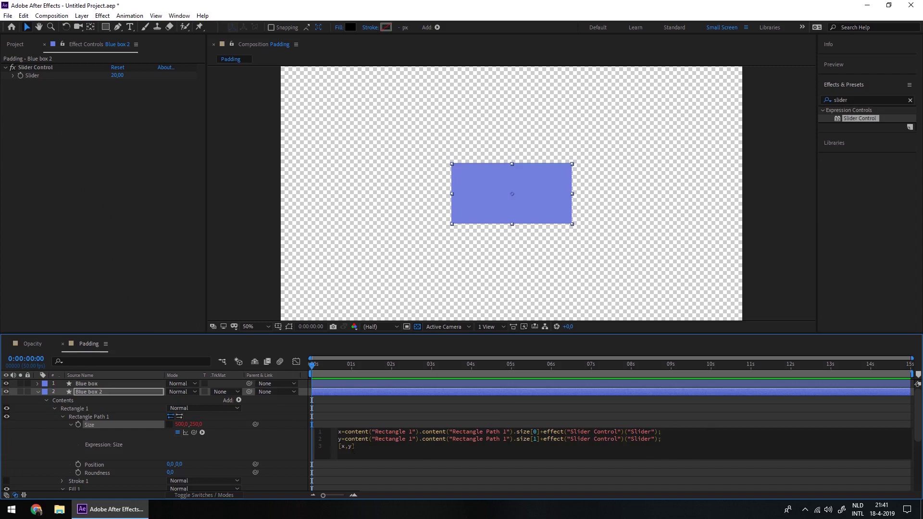
Review the x, y and [x,y] lines of the Size expression and apply it to the rectangle.
{"action": "left_click_drag", "start_coordinate": [338, 432], "coordinate": [529, 432]}
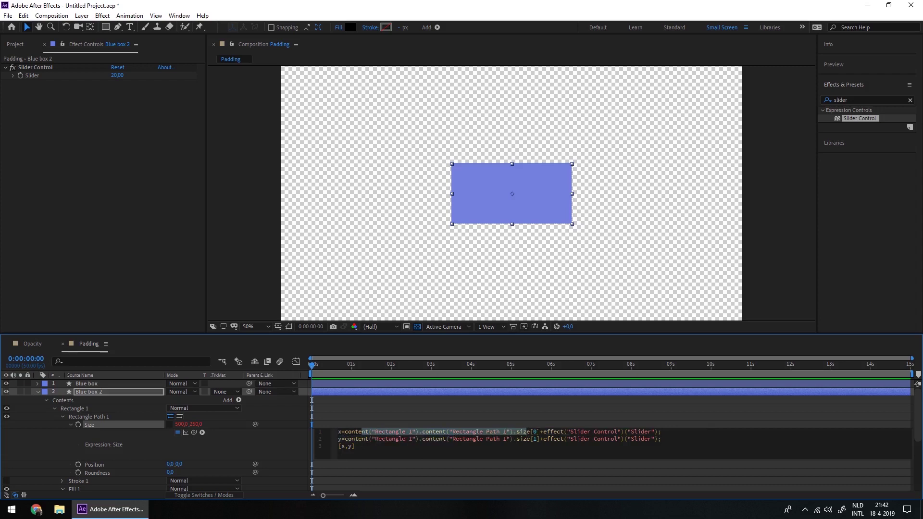
{"action": "double_click", "coordinate": [533, 431]}
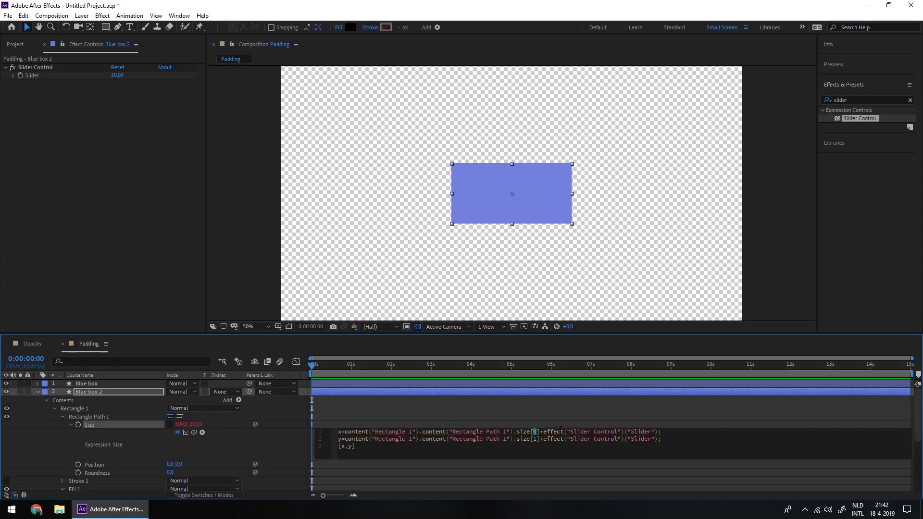
{"action": "left_click_drag", "start_coordinate": [347, 438], "coordinate": [500, 439]}
{"action": "left_click", "coordinate": [533, 438]}
{"action": "left_click", "coordinate": [361, 447]}
{"action": "left_click_drag", "start_coordinate": [338, 446], "coordinate": [360, 447]}
{"action": "left_click", "coordinate": [344, 447]}
{"action": "left_click", "coordinate": [338, 466]}
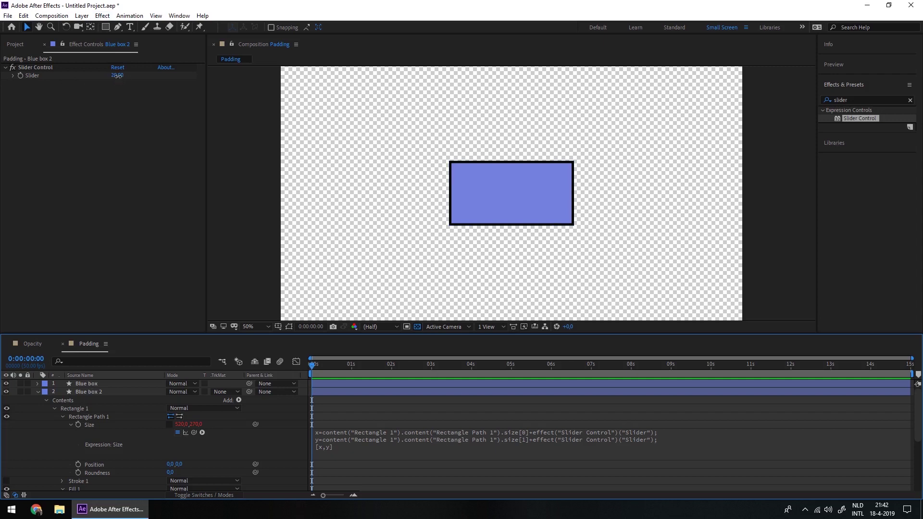
Raise the slider value on Blue box 2 to 136 and rename its Slider Control effect to Padding.
{"action": "mouse_move", "coordinate": [120, 78]}
{"action": "left_mouse_down"}
{"action": "mouse_move", "coordinate": [201, 83]}
{"action": "mouse_move", "coordinate": [139, 83]}
{"action": "mouse_move", "coordinate": [181, 85]}
{"action": "left_mouse_up"}
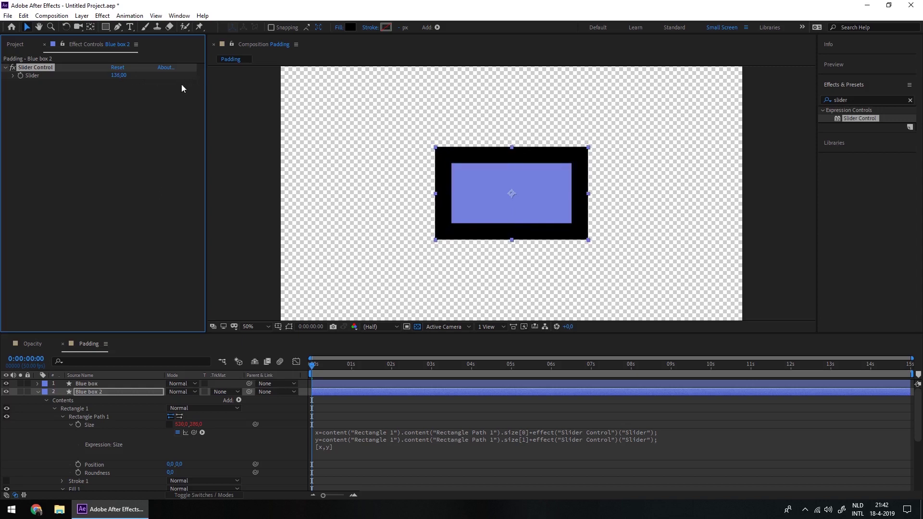
{"action": "left_click", "coordinate": [71, 145]}
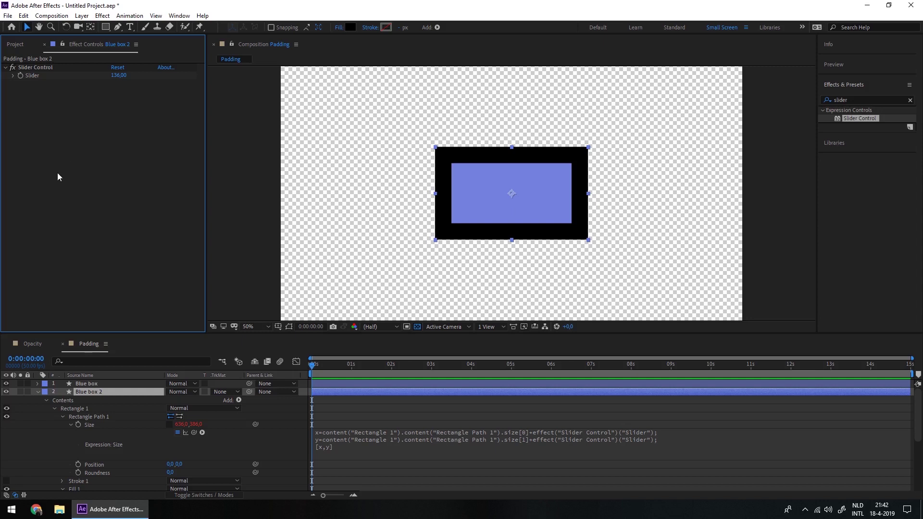
{"action": "left_click", "coordinate": [43, 67]}
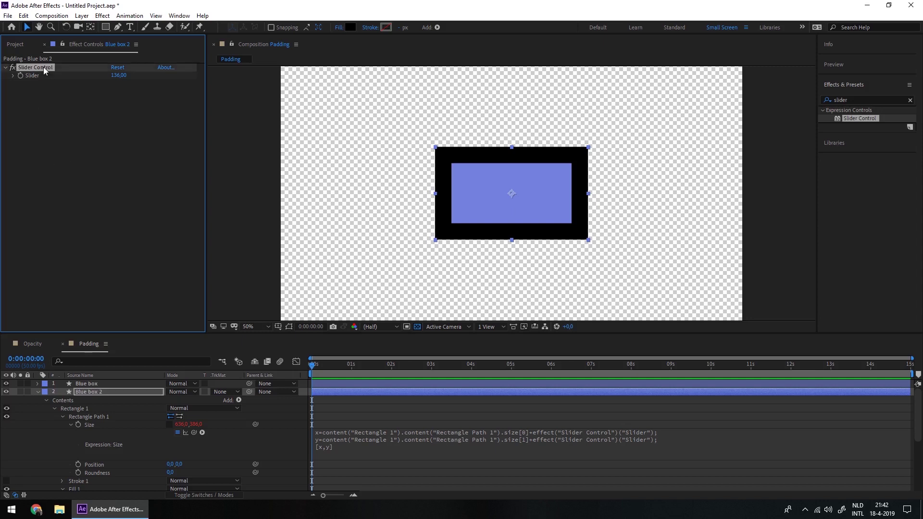
{"action": "key", "text": "Return"}
{"action": "type", "text": "Paddin"}
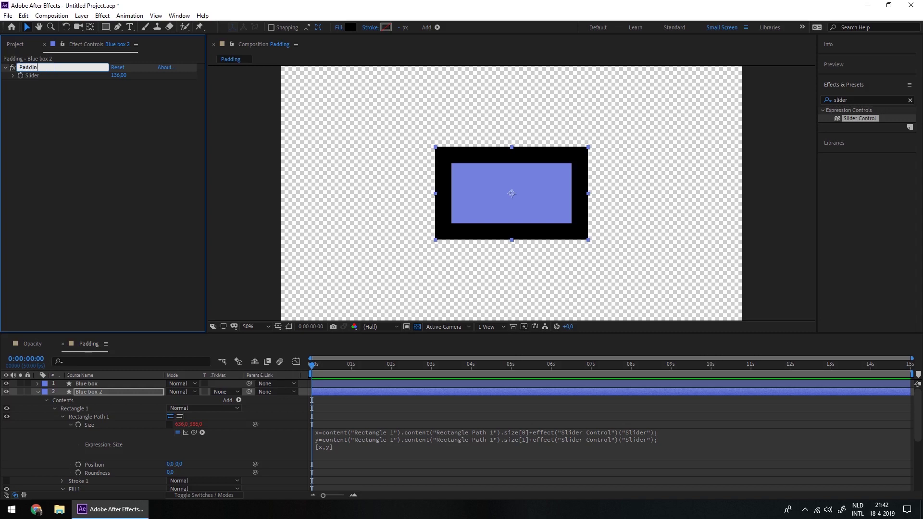
{"action": "type", "text": "g"}
{"action": "key", "text": "Return"}
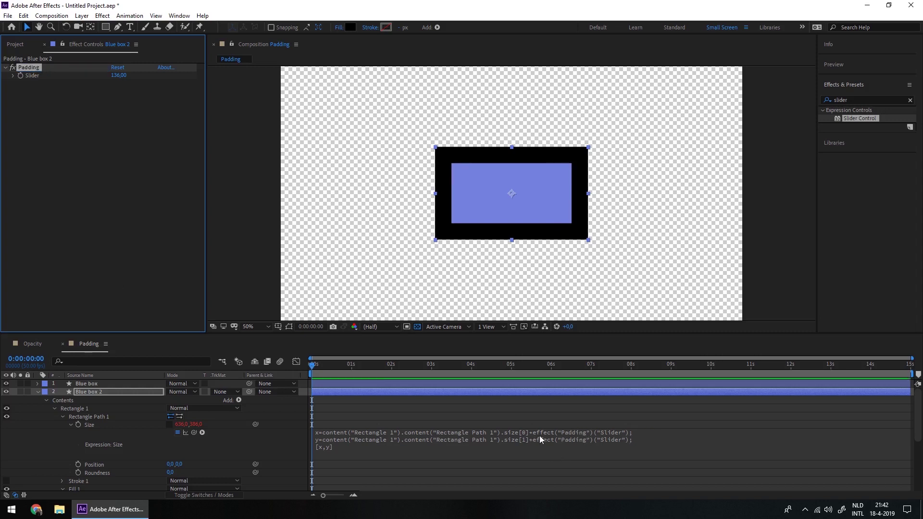